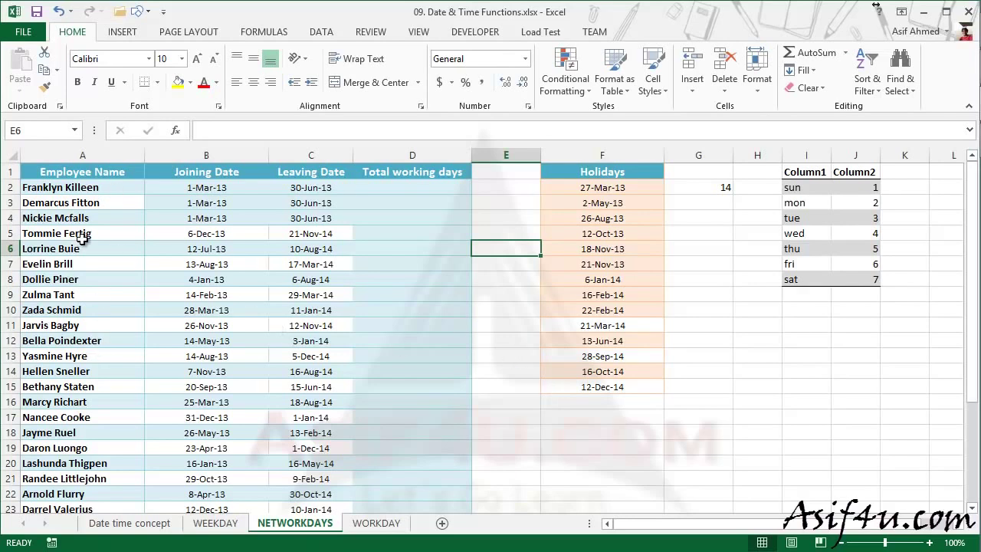
- Check the first employee's dates, then start a NETWORKDAYS formula in D2, comparing it with NETWORKDAYS.INTL
click(206, 190)
click(292, 187)
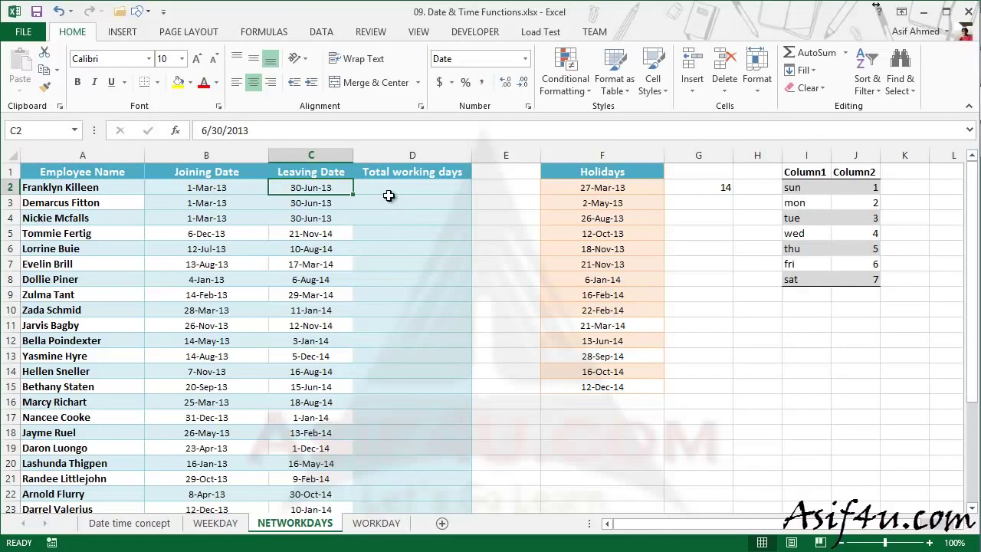
click(387, 186)
text(=new)
key(BackSpace)
text(t)
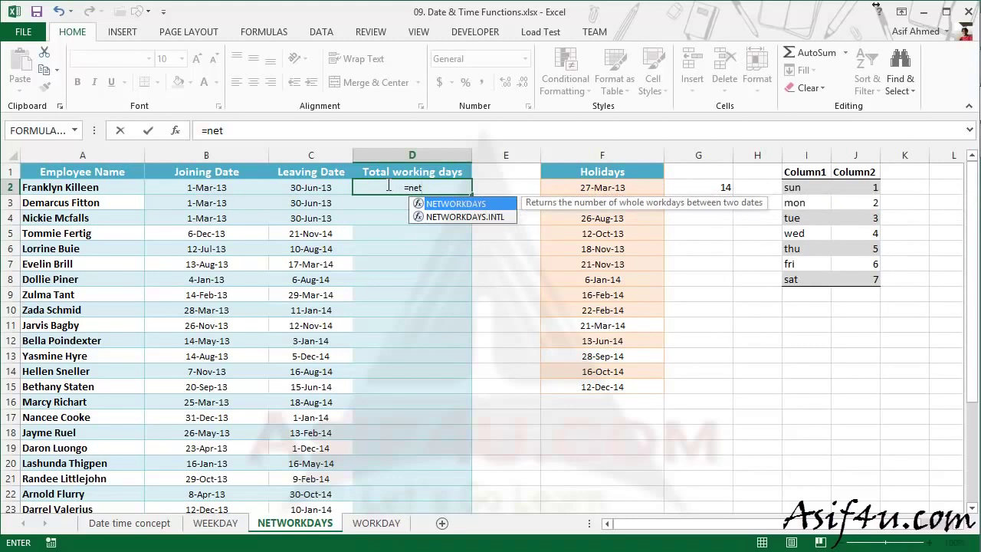
key(Down)
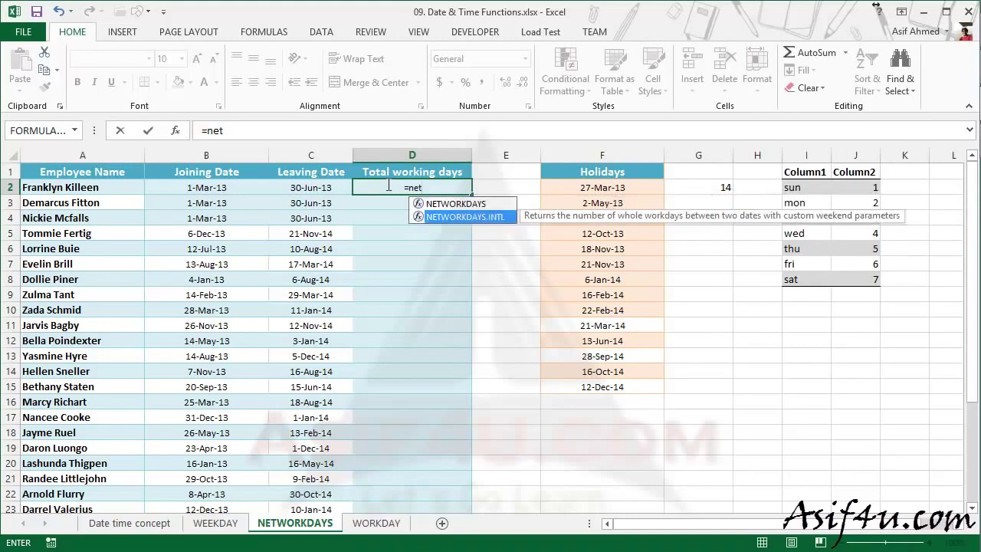
key(Up)
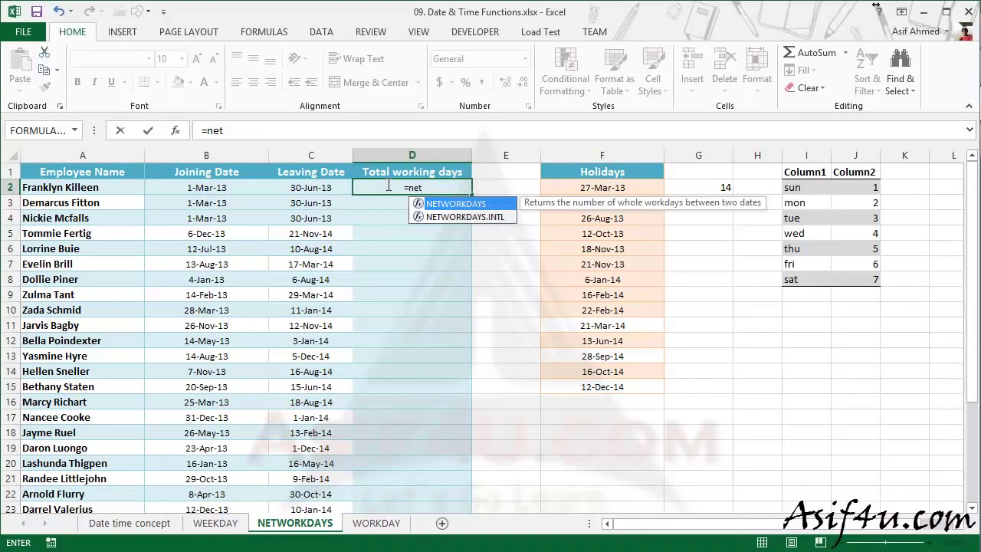
key(Down)
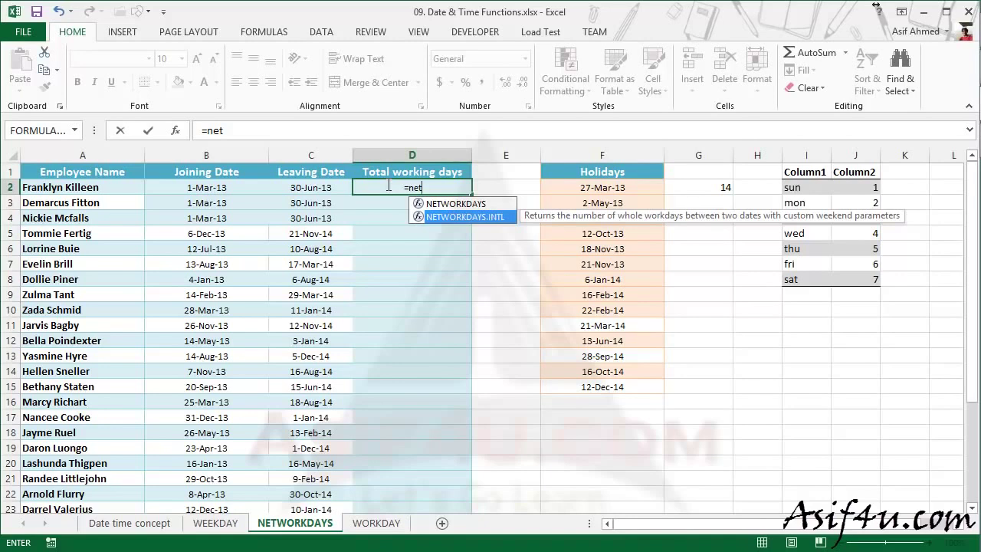
key(Up)
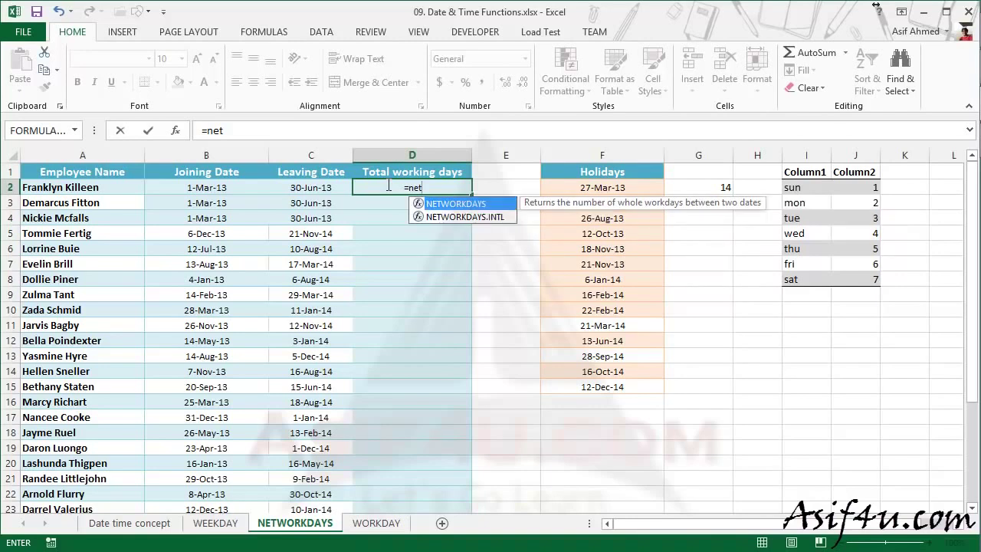
- Complete D2 as =NETWORKDAYS(B2,C2) from the joining and leaving dates
key(Tab)
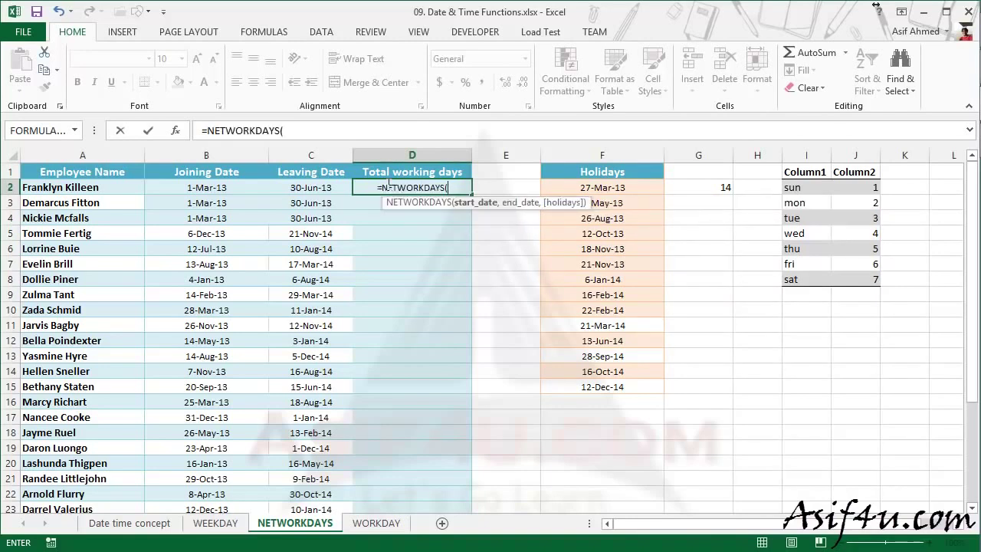
click(222, 192)
text(,)
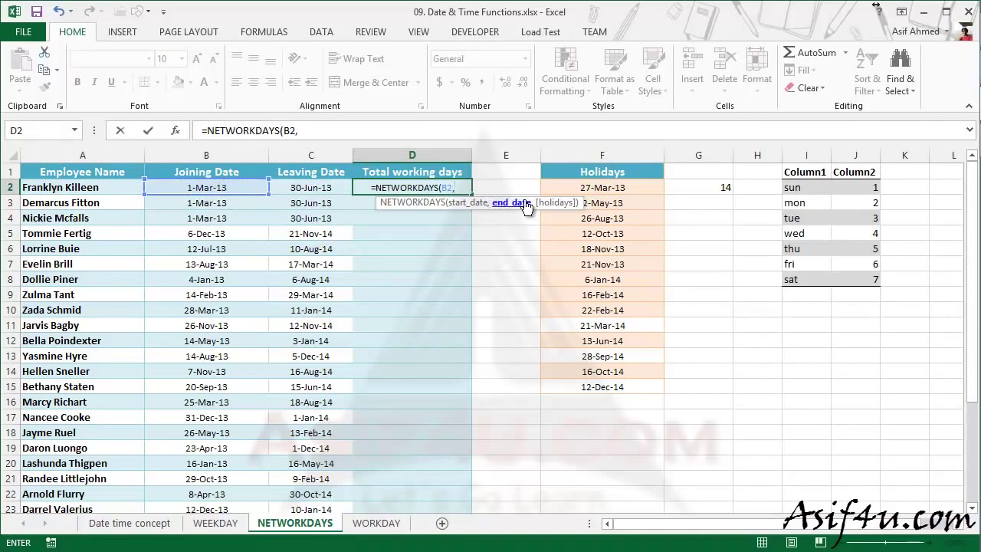
click(311, 188)
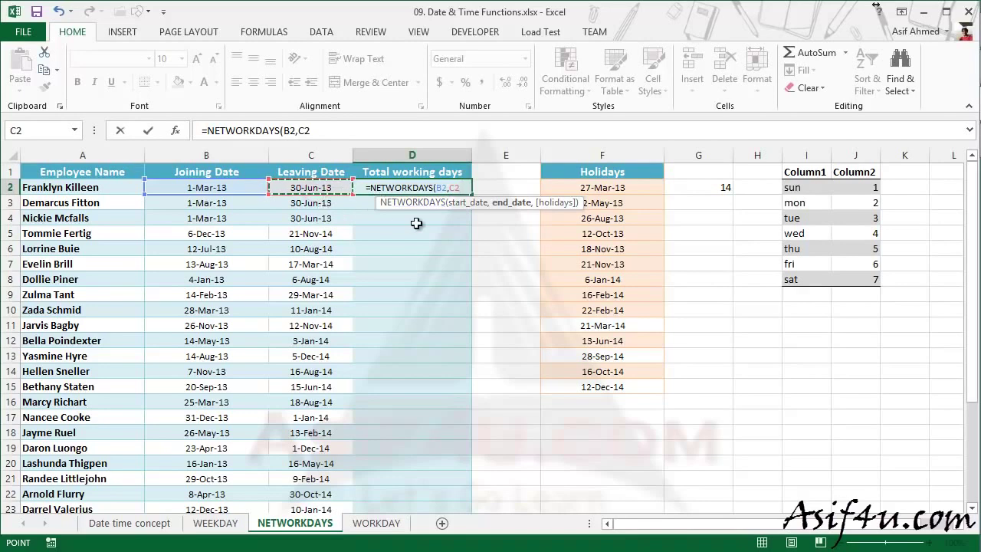
key(Return)
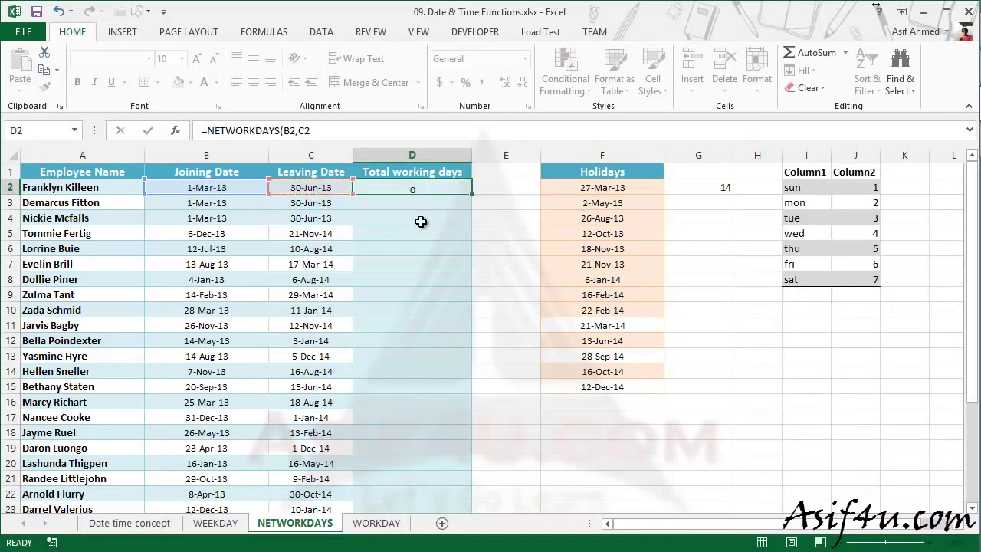
- Verify D2's references, then fill =NETWORKDAYS down so D3 holds =NETWORKDAYS(B3,C3)
click(429, 190)
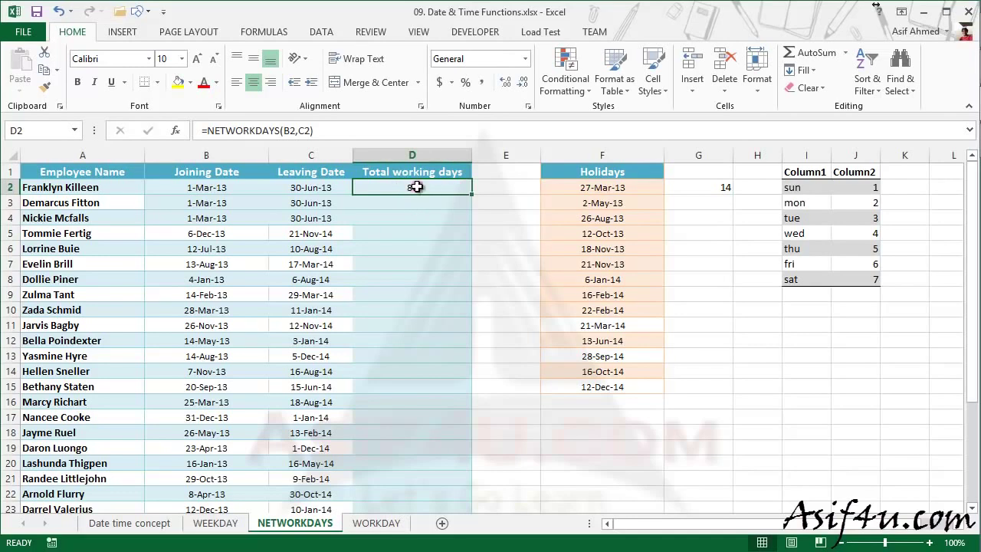
double_click(416, 187)
key(Escape)
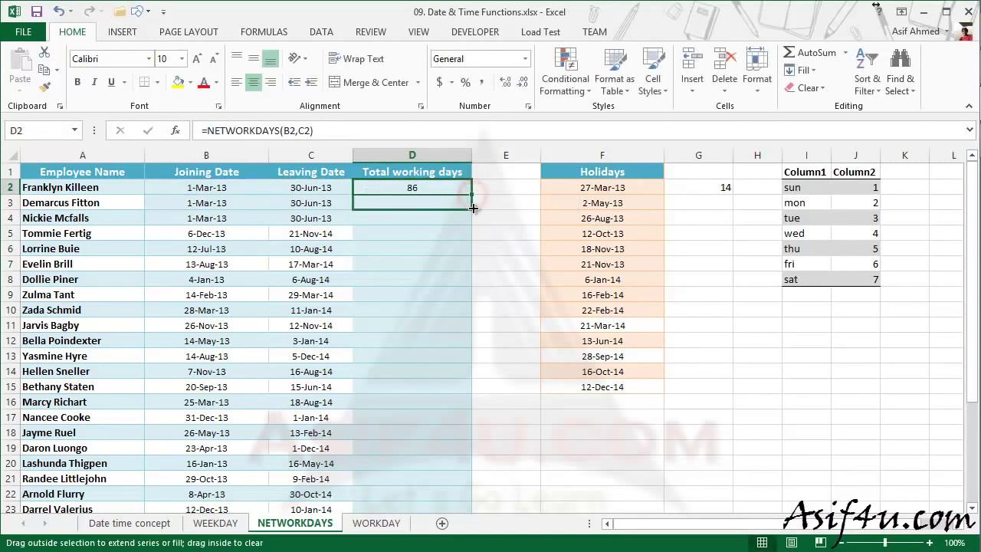
drag(473, 196, 474, 213)
click(414, 203)
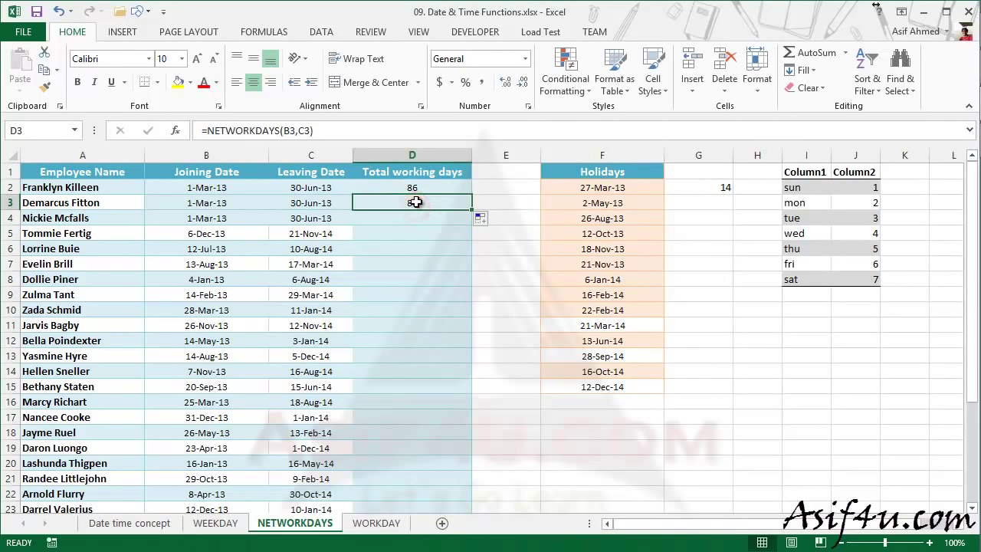
- Add holidays F2:F12 to D3, making =NETWORKDAYS(B3,C3,F2:F12) return 84 working days
double_click(415, 202)
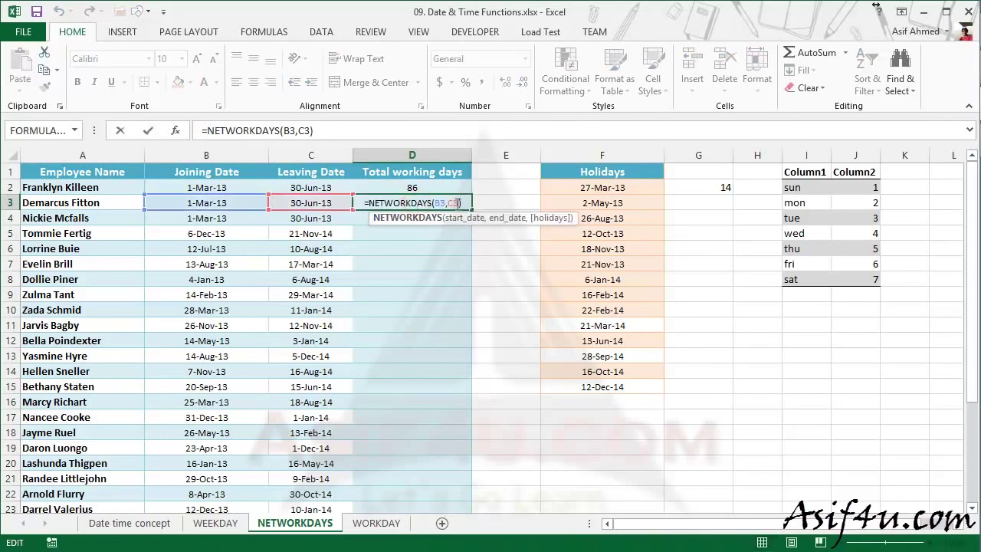
text(,)
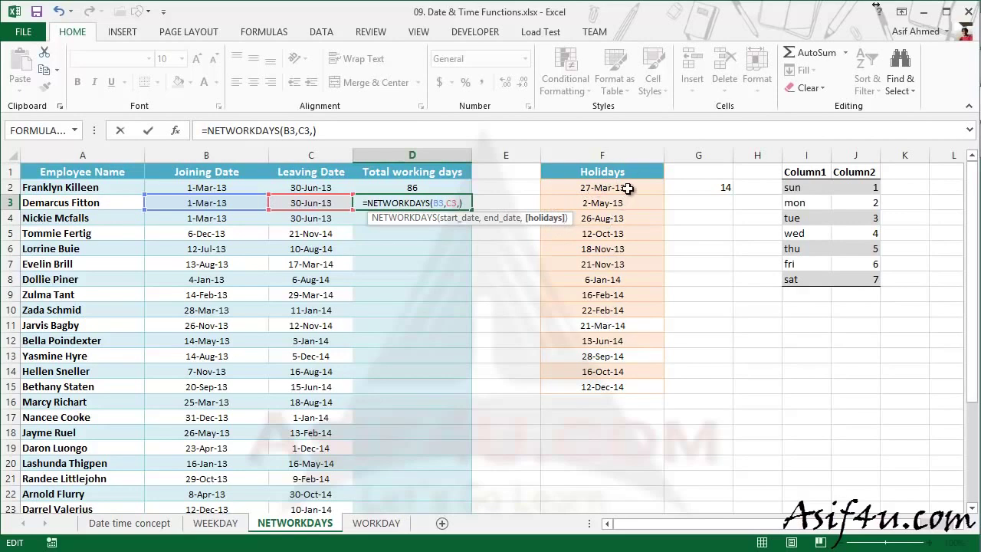
drag(626, 187, 622, 390)
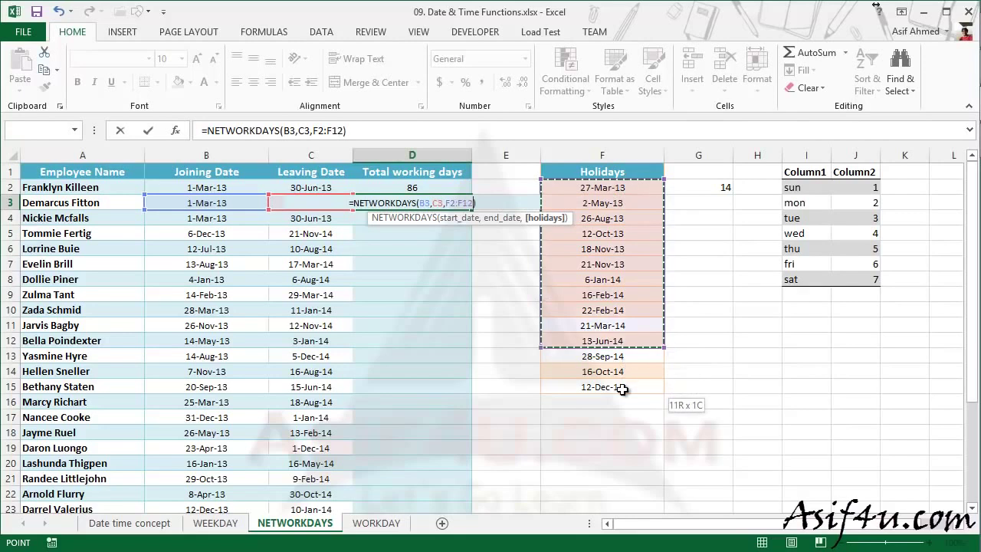
key(Return)
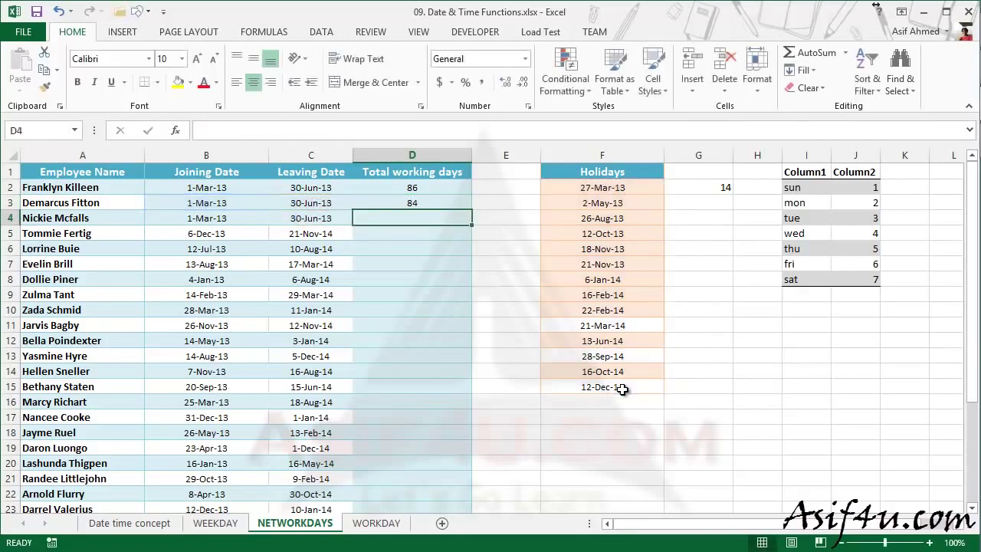
click(429, 203)
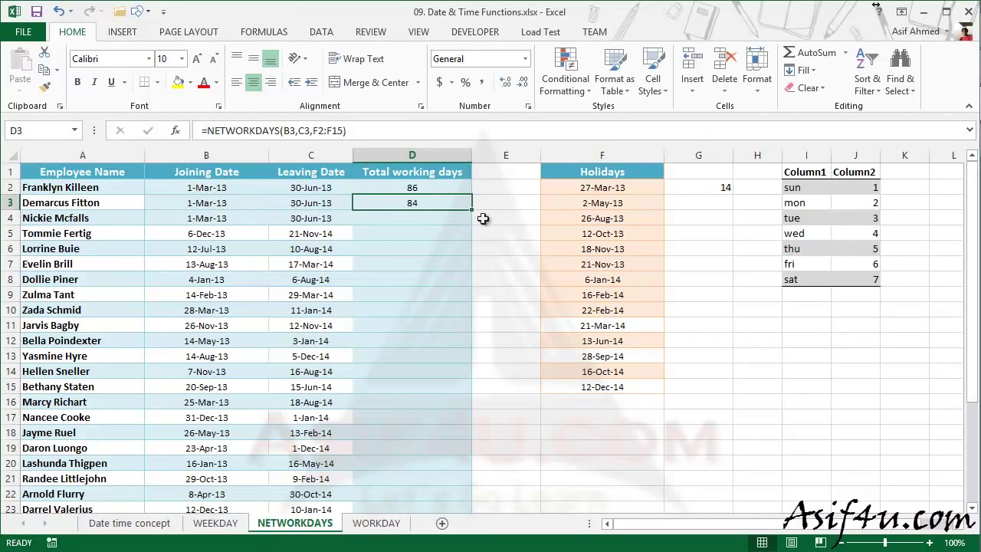
click(613, 187)
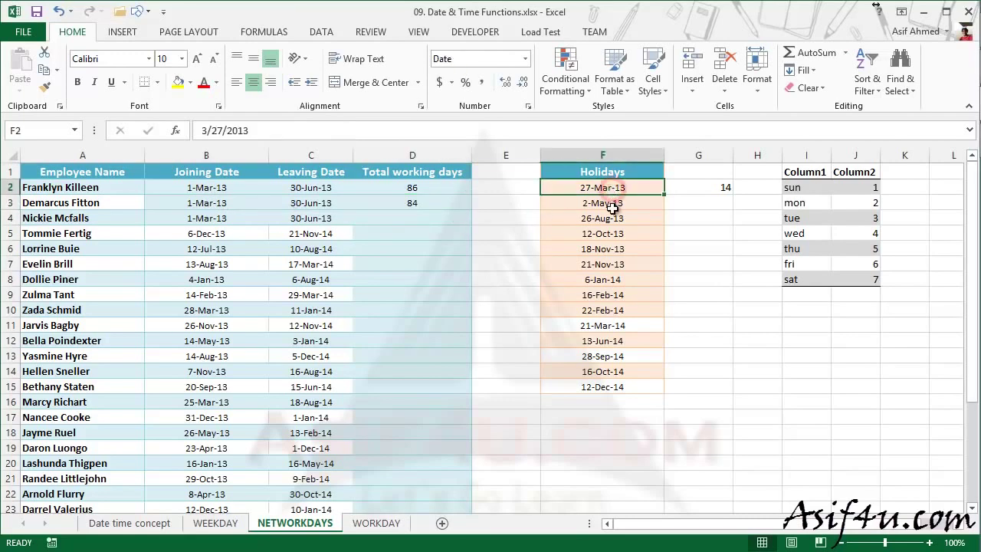
click(613, 204)
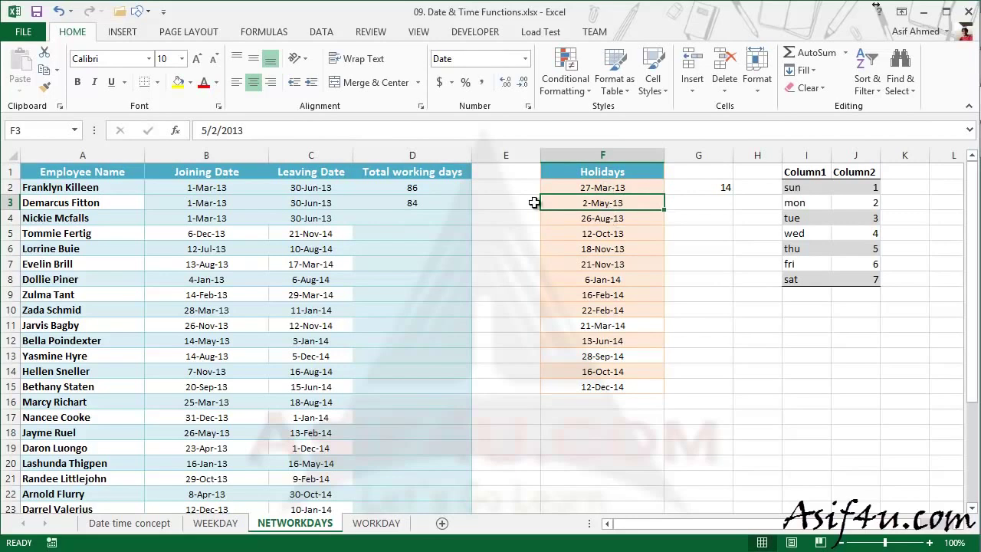
click(425, 202)
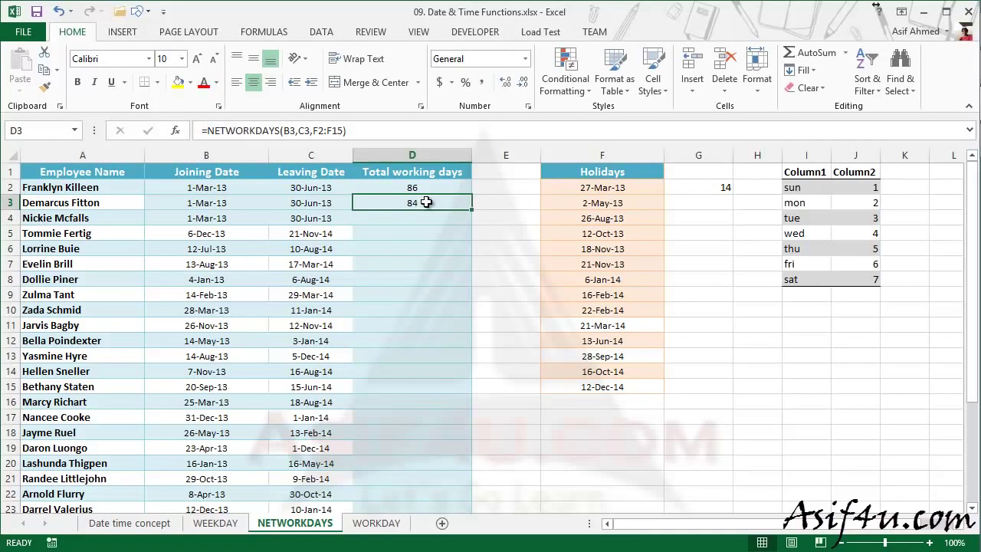
- Start a NETWORKDAYS.INTL formula in cell D4
click(427, 220)
click(432, 204)
click(453, 218)
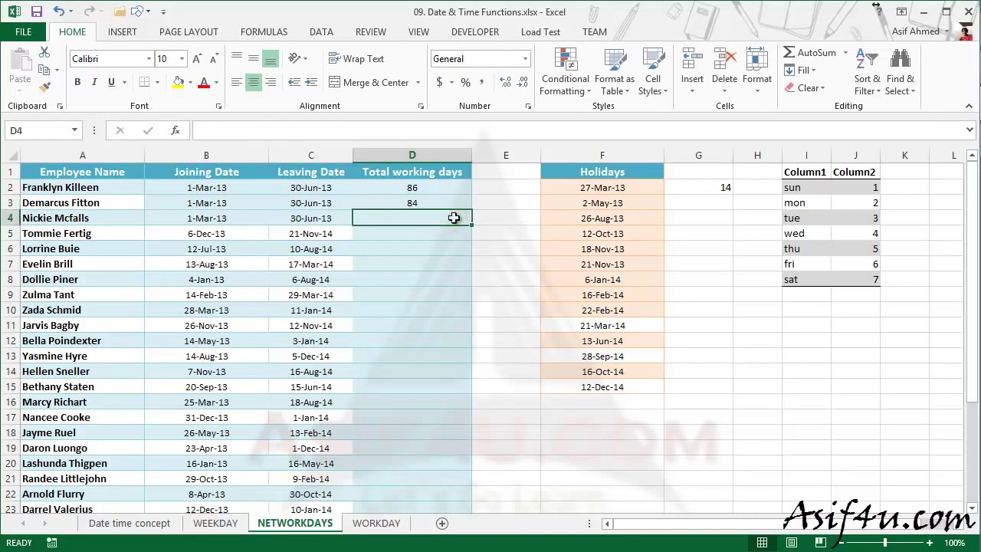
text(=net)
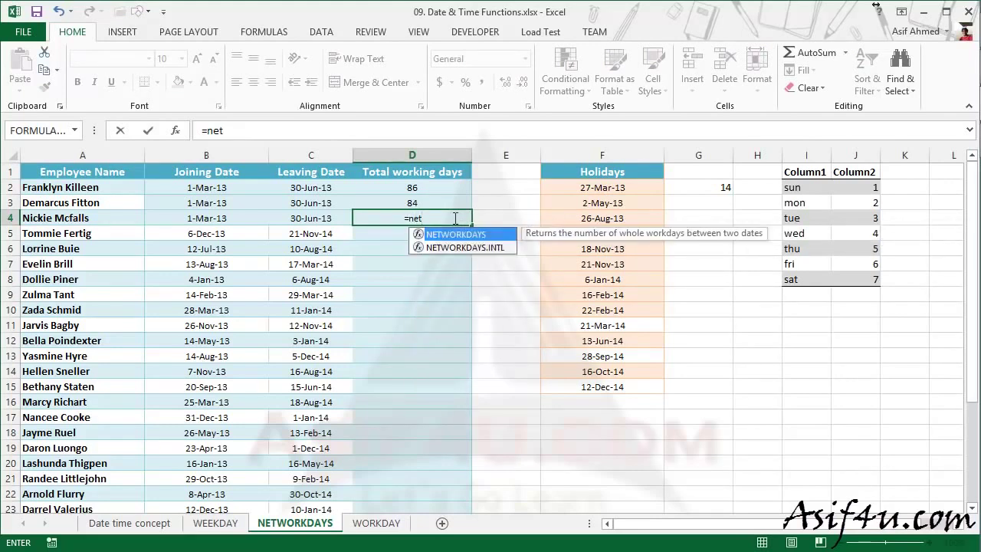
key(Down)
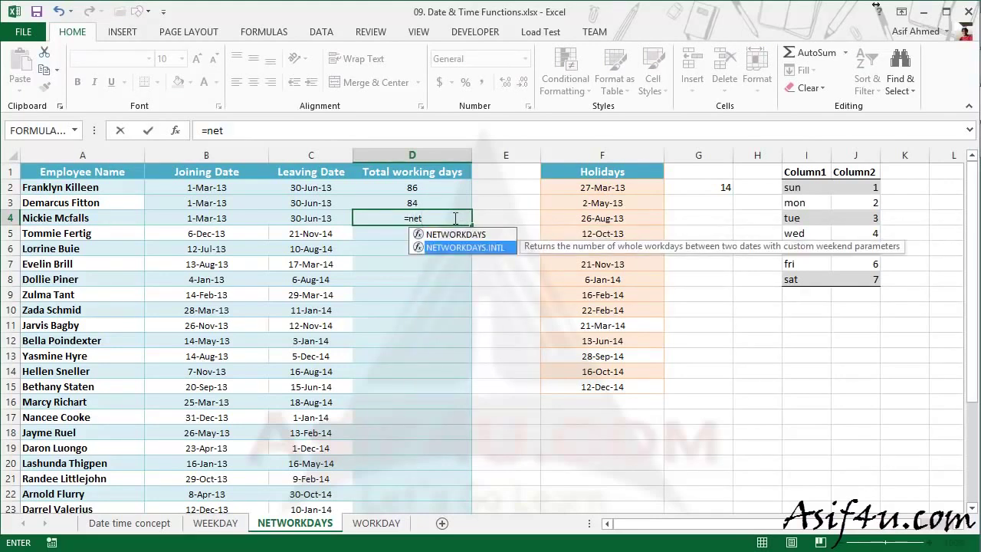
key(Tab)
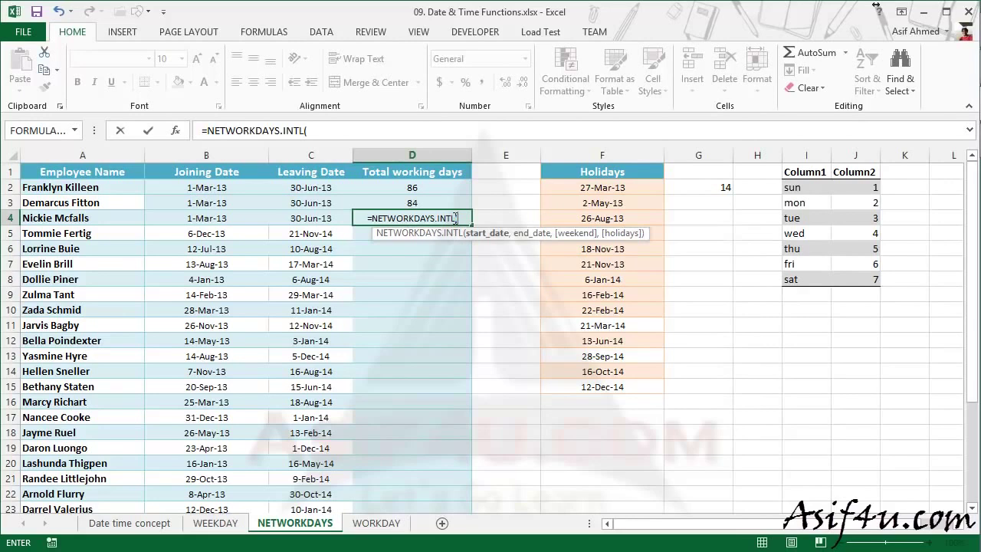
- Give it B4, C4, weekend code 7 (Friday–Saturday) and holidays F2:F11, returning 84
click(196, 218)
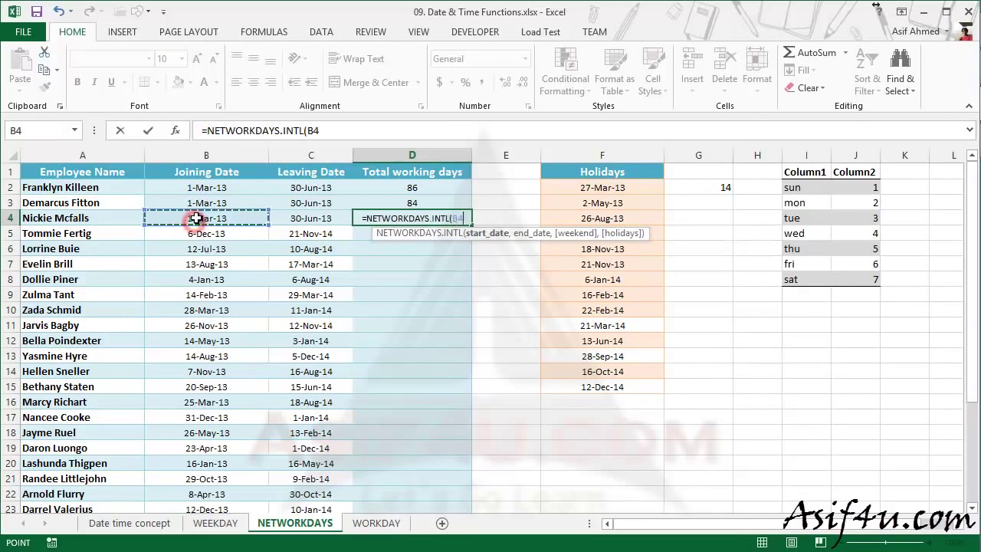
text(,)
click(325, 217)
text(,)
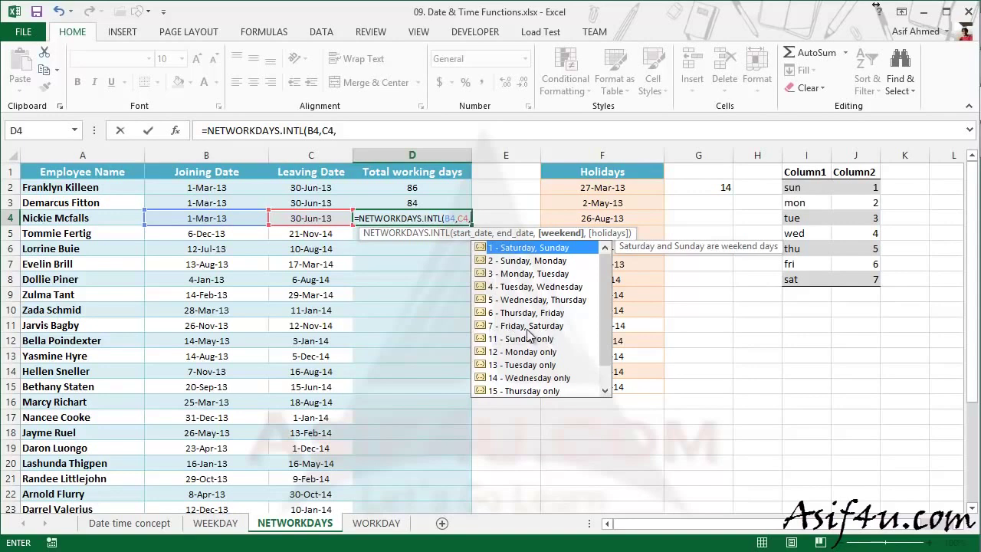
text(7)
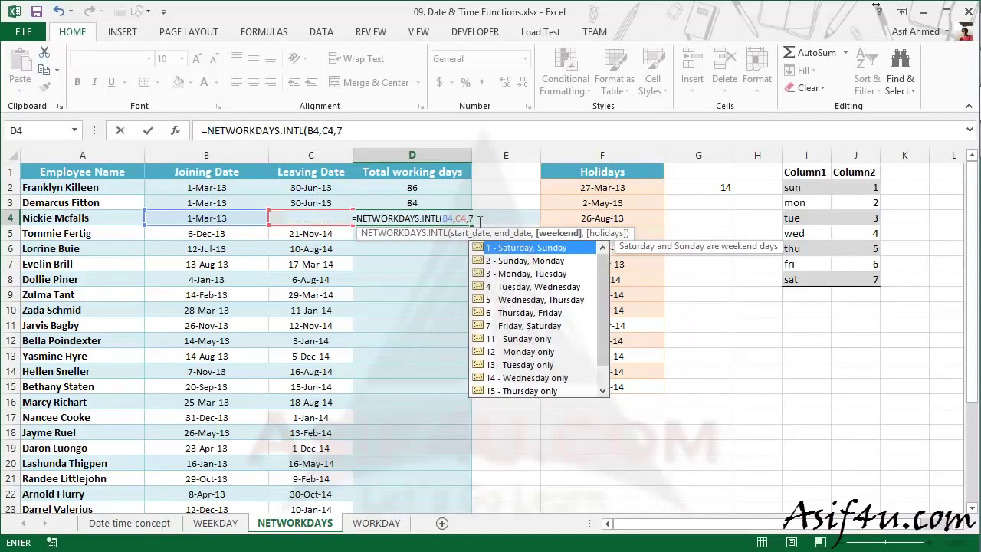
text(,)
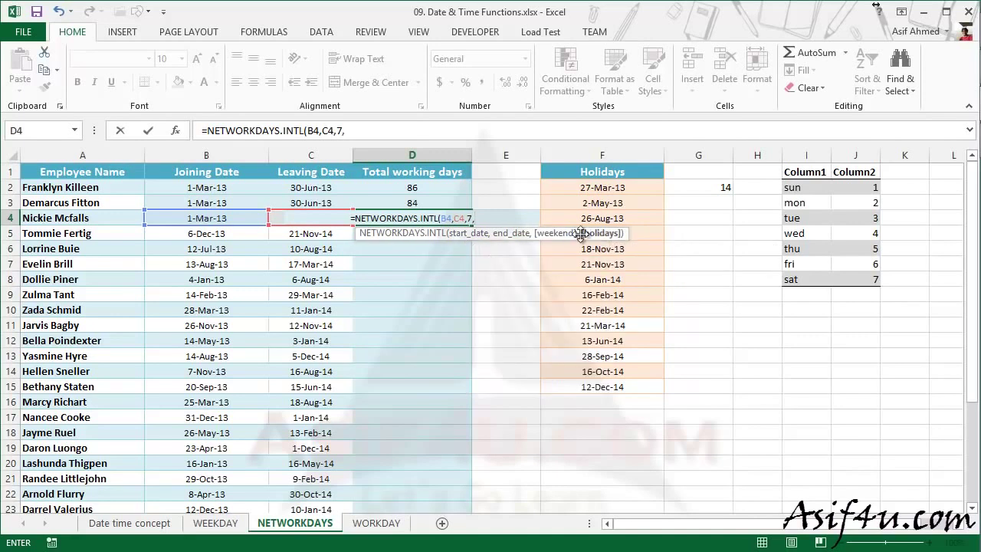
drag(616, 188, 622, 387)
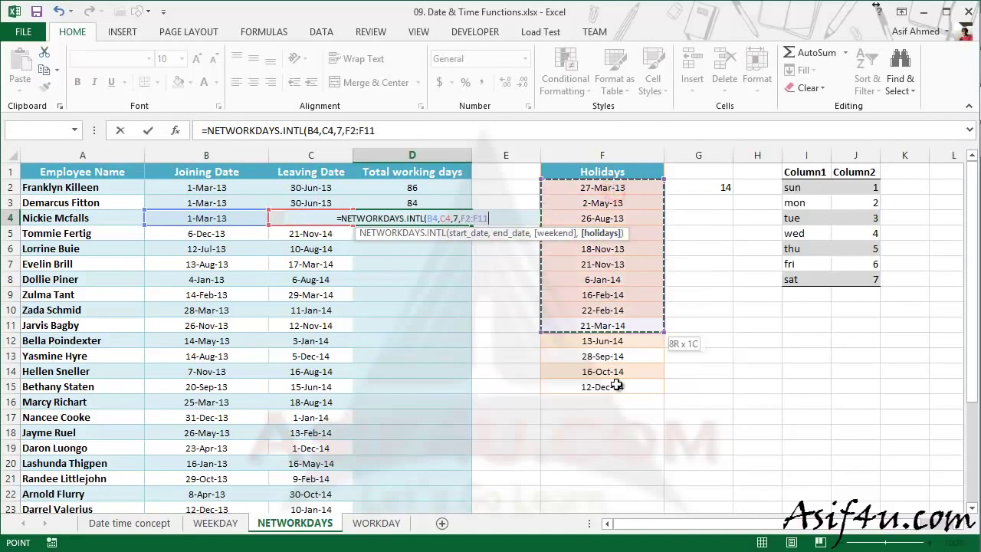
key(Return)
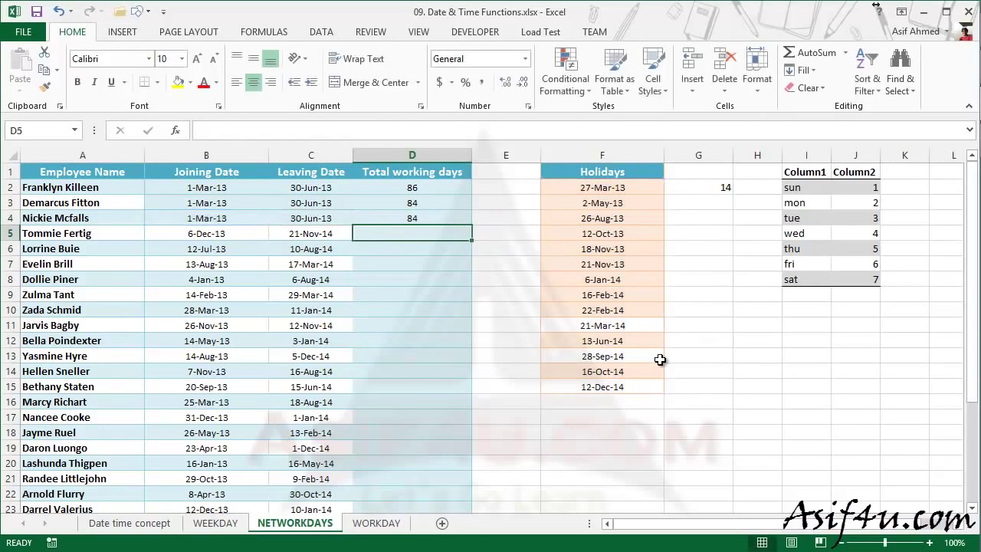
click(432, 217)
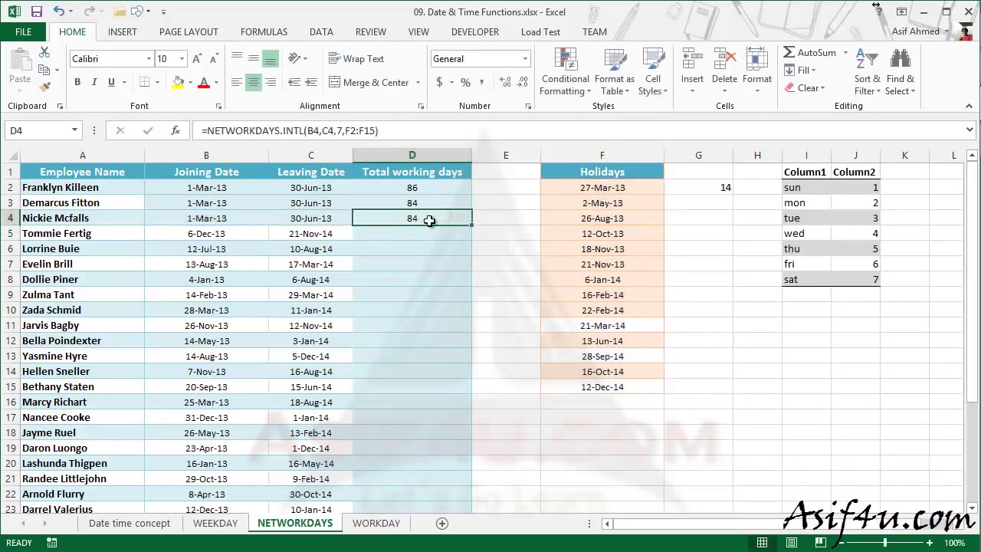